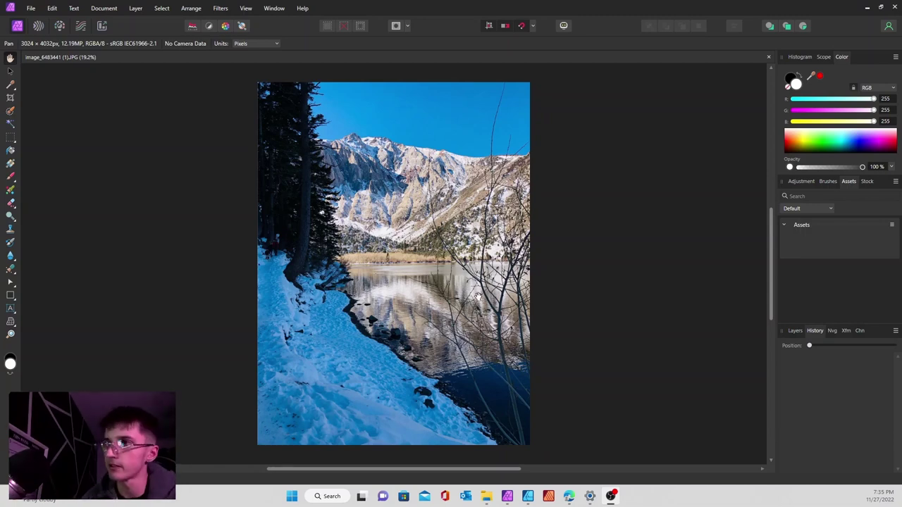
- Rasterize the image_6483441 (1).JPG photo layer using Layer > Rasterize
{"action": "left_click", "coordinate": [141, 8]}
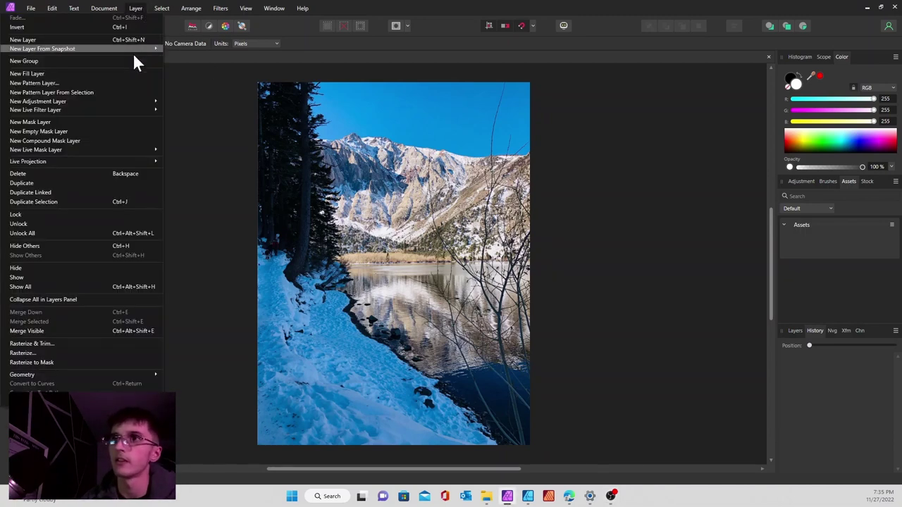
{"action": "left_click", "coordinate": [44, 351]}
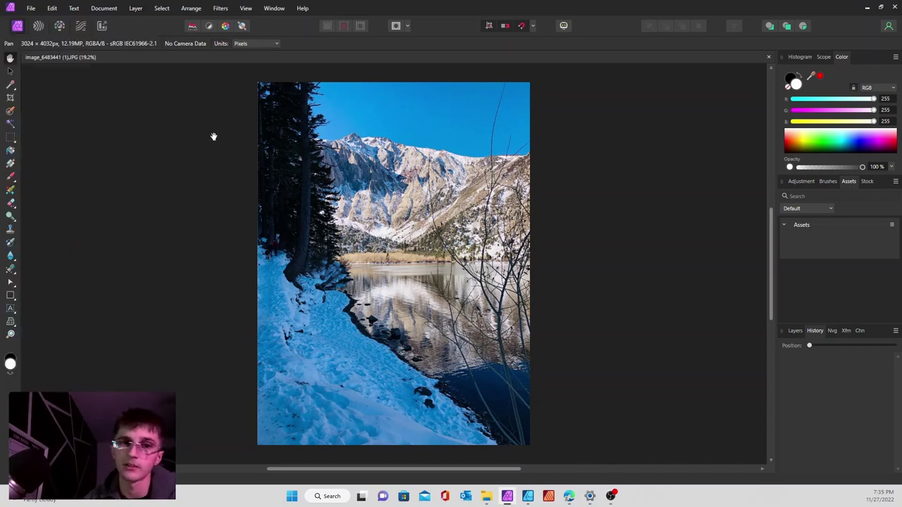
- Enter the Develop Persona and set exposure to 0.374, blackpoint to 7% and brightness to 18%
{"action": "left_click", "coordinate": [60, 27]}
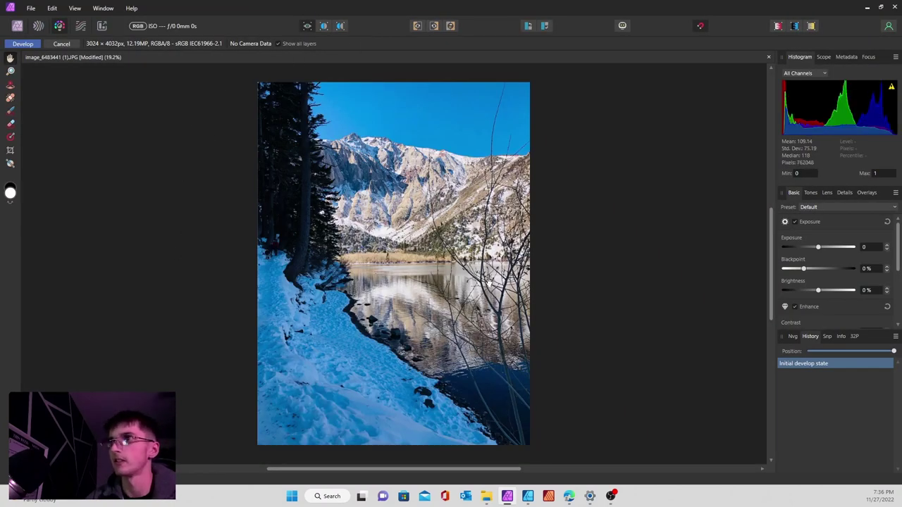
{"action": "left_click", "coordinate": [21, 44]}
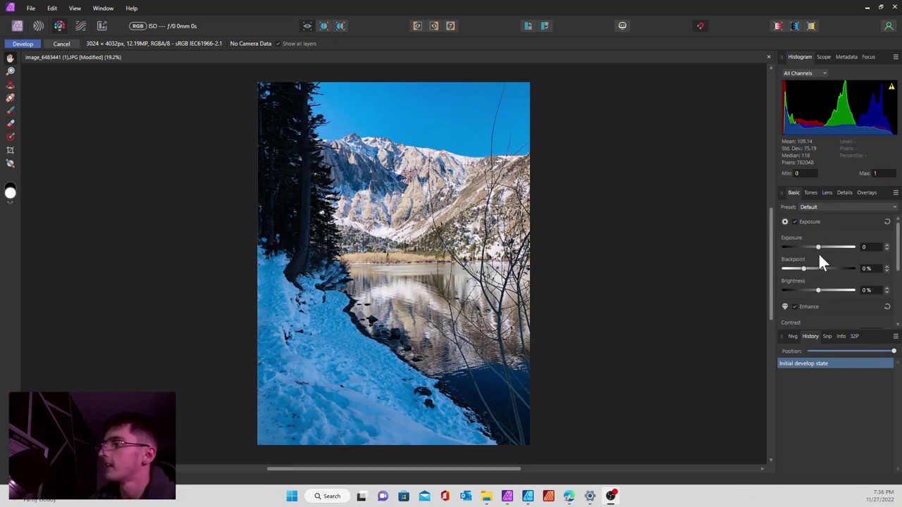
{"action": "left_click_drag", "start_coordinate": [819, 252], "coordinate": [843, 290]}
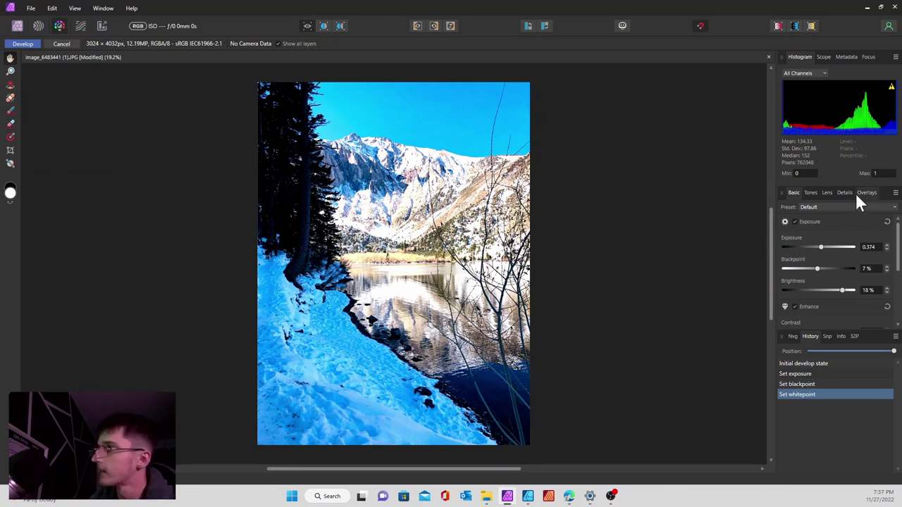
- Zero the Exposure group, then set contrast 30%, clarity -17%, saturation -8% and vibrance 5%
{"action": "left_click", "coordinate": [888, 223]}
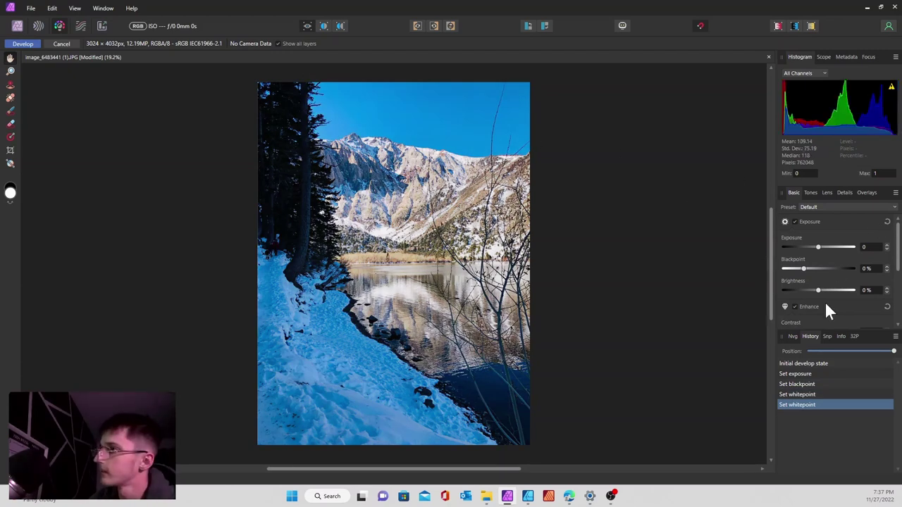
{"action": "scroll", "coordinate": [816, 251], "scroll_direction": "down", "scroll_amount": 2}
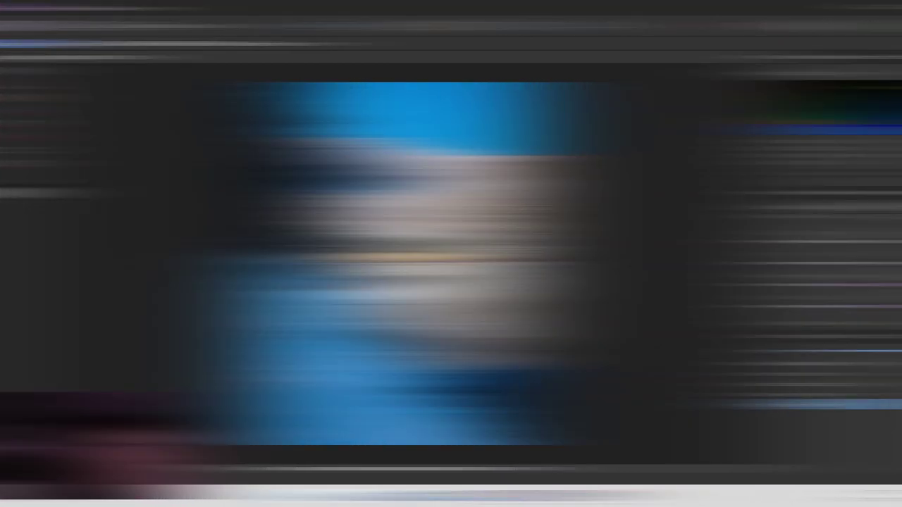
{"action": "scroll", "coordinate": [814, 308], "scroll_direction": "down", "scroll_amount": 1}
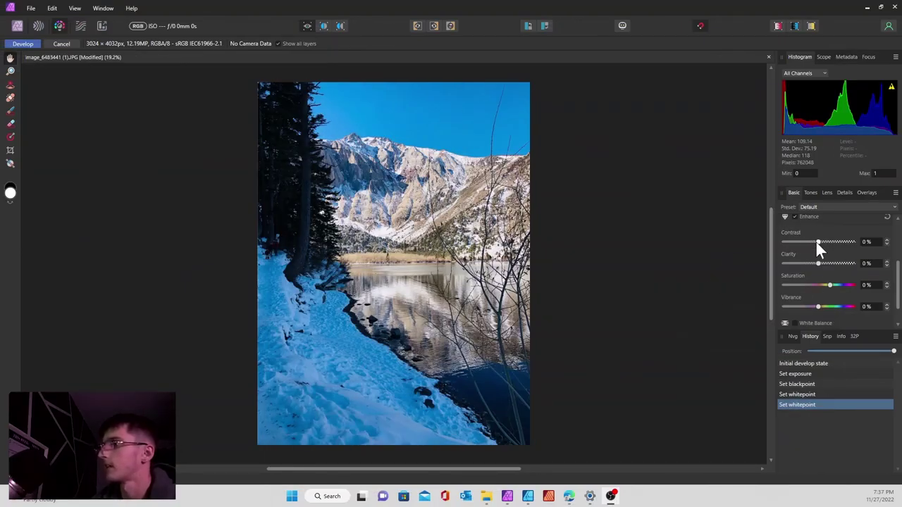
{"action": "left_click_drag", "start_coordinate": [816, 242], "coordinate": [823, 264]}
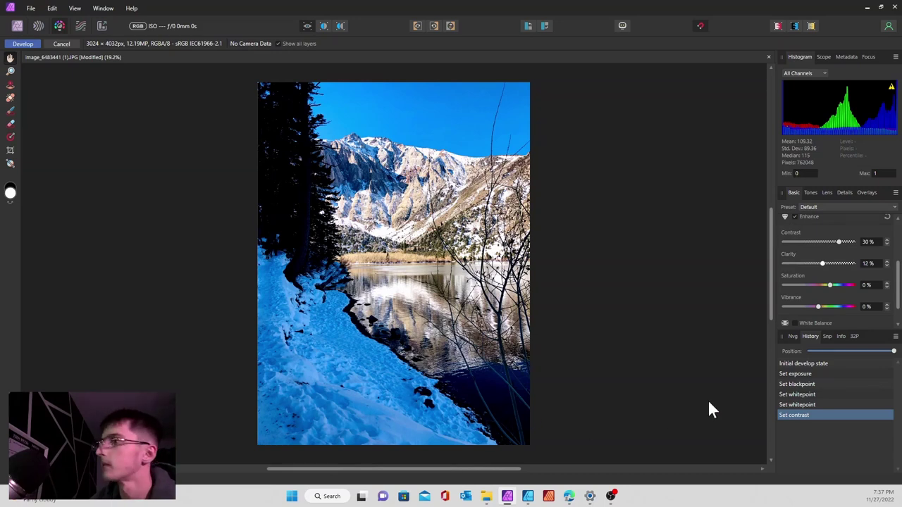
{"action": "left_click", "coordinate": [821, 263]}
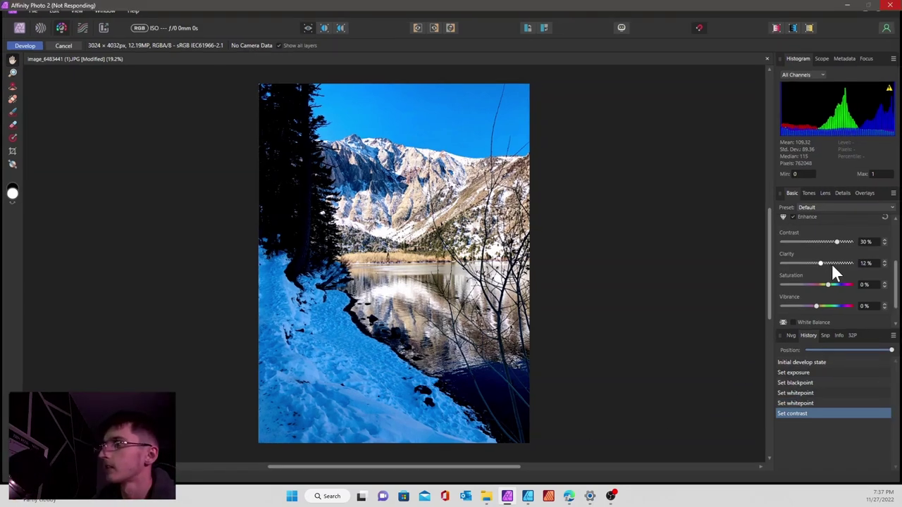
{"action": "left_click_drag", "start_coordinate": [825, 262], "coordinate": [822, 308]}
{"action": "left_click", "coordinate": [829, 262]}
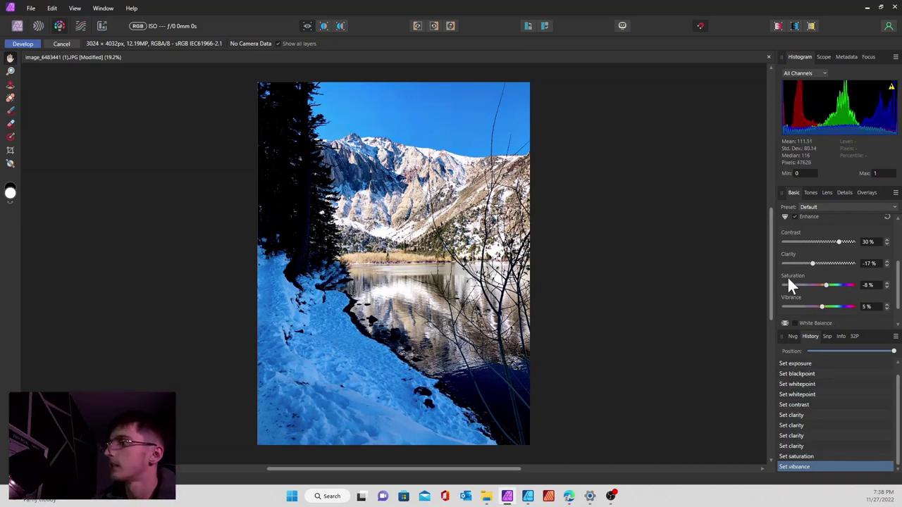
- Enable White Balance, test Temperature and Tint, and return temperature to 0%
{"action": "scroll", "coordinate": [790, 289], "scroll_direction": "down", "scroll_amount": 1}
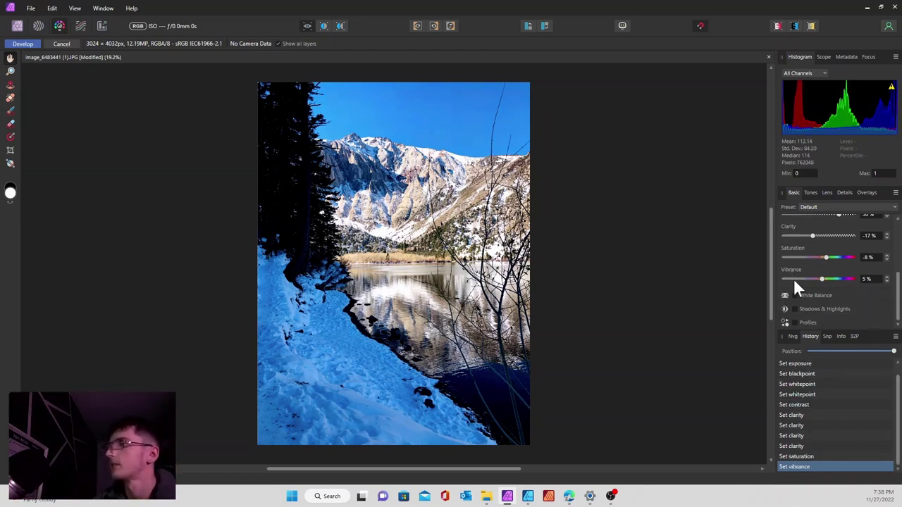
{"action": "left_click", "coordinate": [833, 296]}
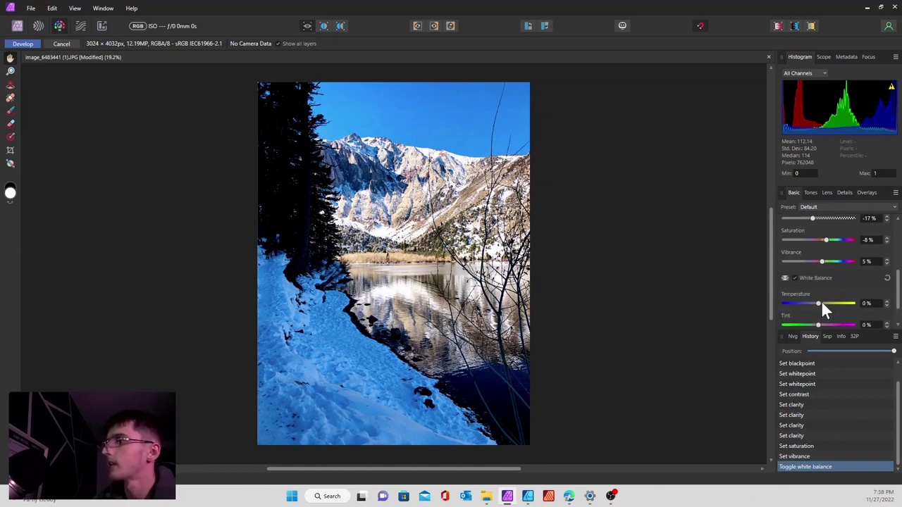
{"action": "scroll", "coordinate": [817, 279], "scroll_direction": "down", "scroll_amount": 1}
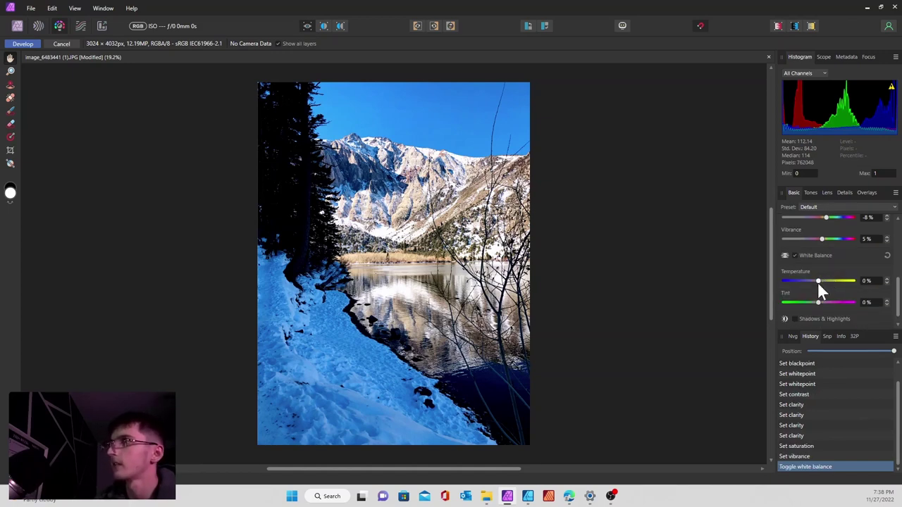
{"action": "left_click_drag", "start_coordinate": [818, 282], "coordinate": [858, 306]}
{"action": "left_click", "coordinate": [887, 256]}
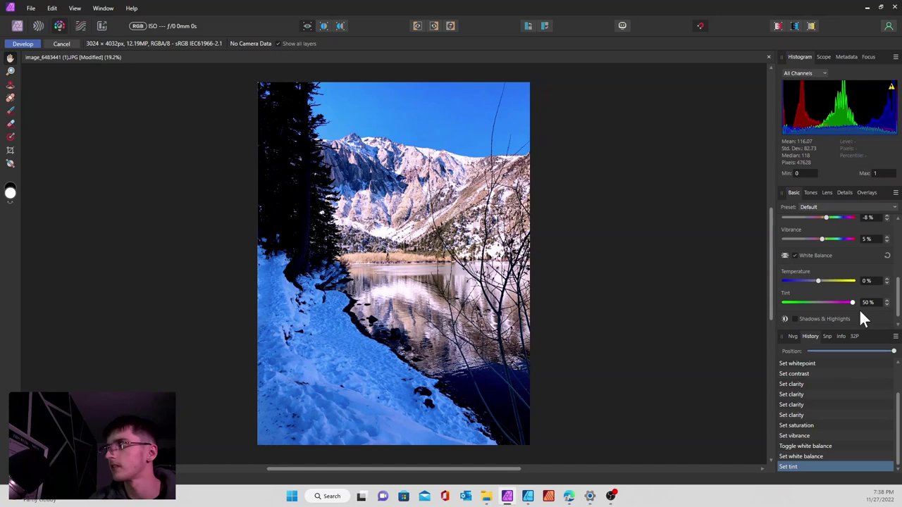
{"action": "left_click_drag", "start_coordinate": [860, 312], "coordinate": [822, 291]}
{"action": "scroll", "coordinate": [788, 318], "scroll_direction": "down", "scroll_amount": 1}
- Reset tint to 0%, enable Shadows & Highlights, and try lifting Shadows before pulling it back
{"action": "left_click", "coordinate": [887, 247]}
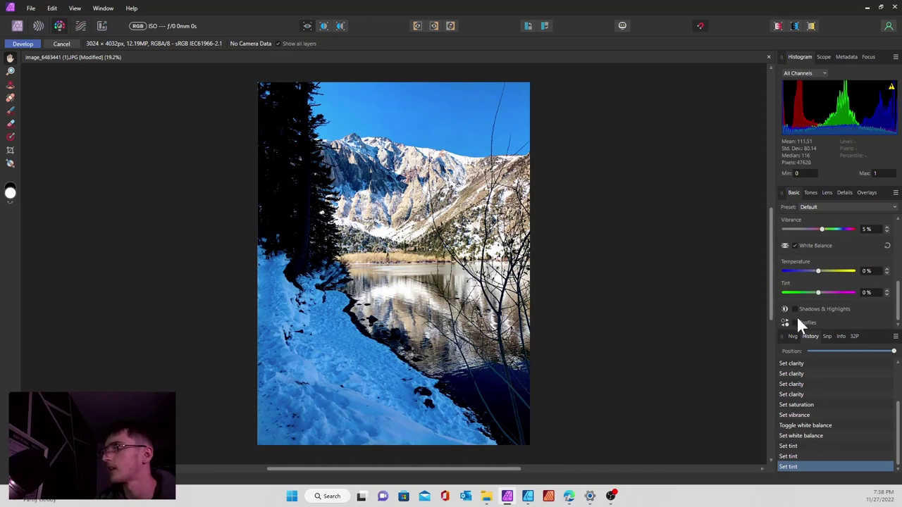
{"action": "left_click", "coordinate": [795, 309]}
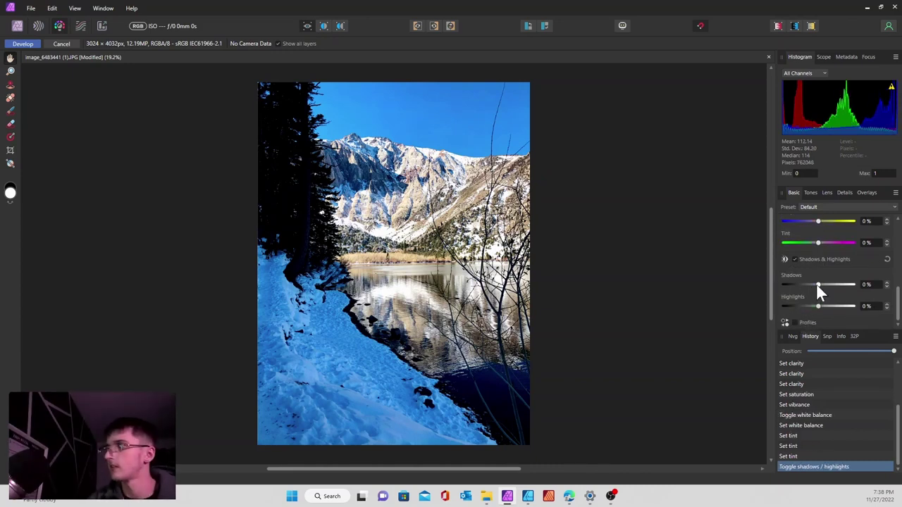
{"action": "left_click_drag", "start_coordinate": [817, 283], "coordinate": [854, 292]}
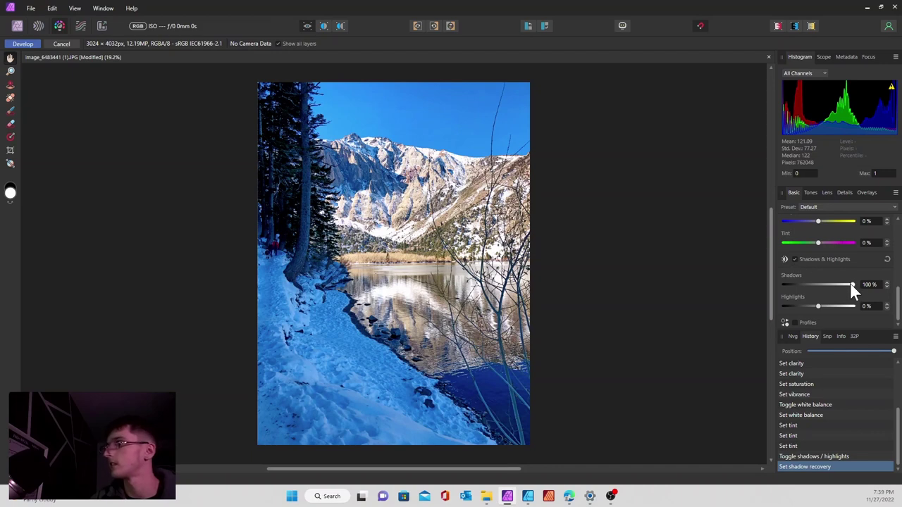
{"action": "left_click_drag", "start_coordinate": [850, 283], "coordinate": [814, 312]}
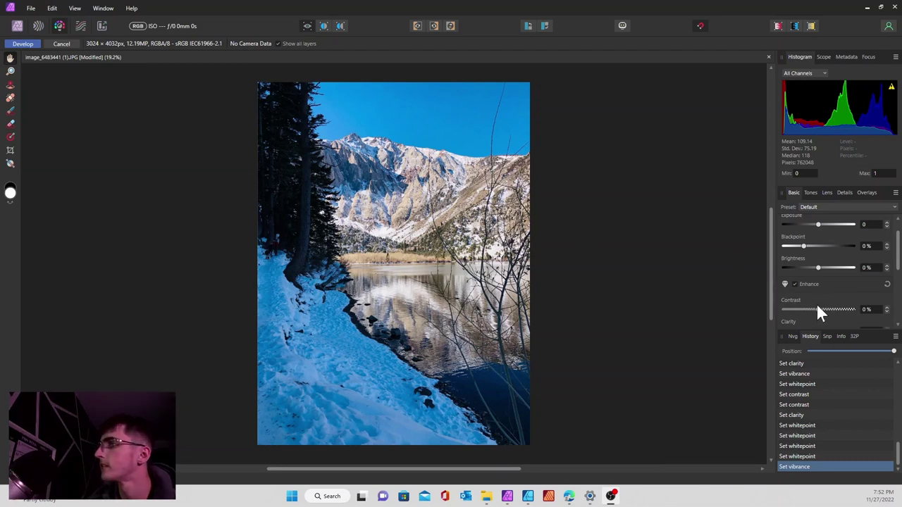
- Raise contrast and clarity and boost saturation to 9%
{"action": "left_click_drag", "start_coordinate": [820, 309], "coordinate": [836, 313]}
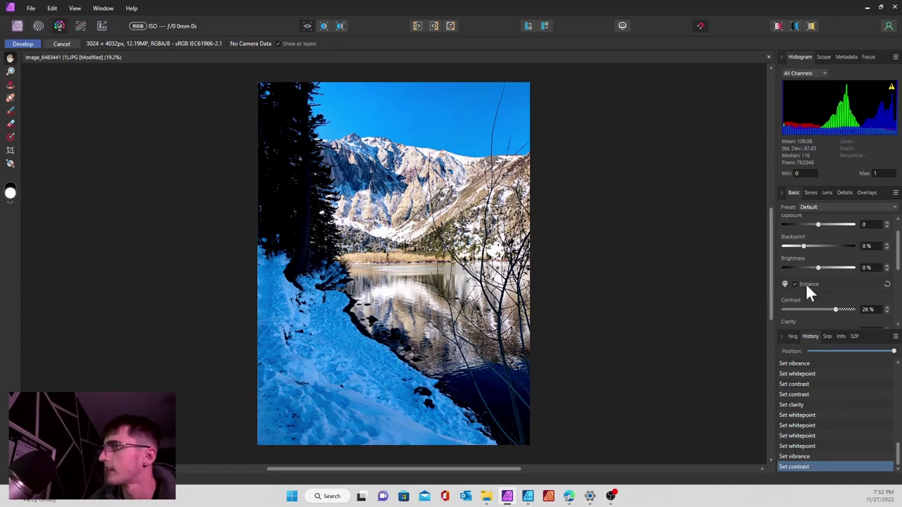
{"action": "scroll", "coordinate": [845, 290], "scroll_direction": "down", "scroll_amount": 1}
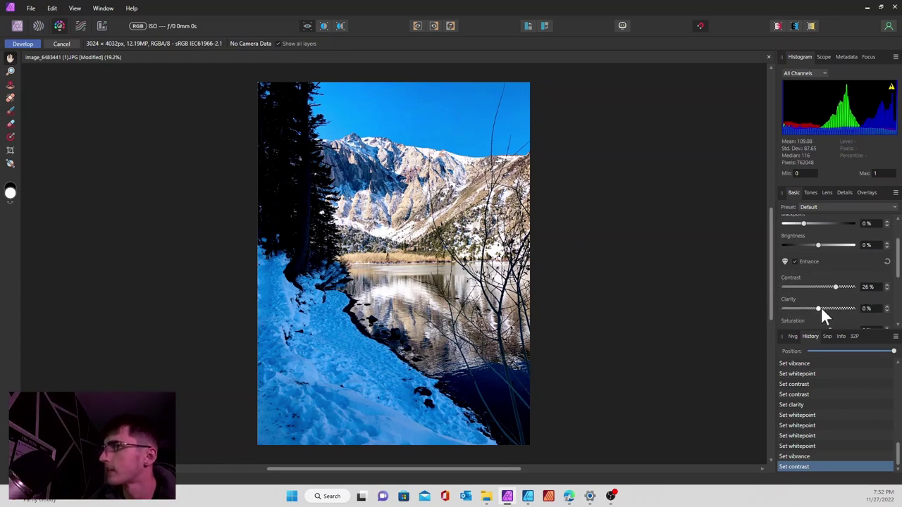
{"action": "left_click_drag", "start_coordinate": [822, 308], "coordinate": [843, 313]}
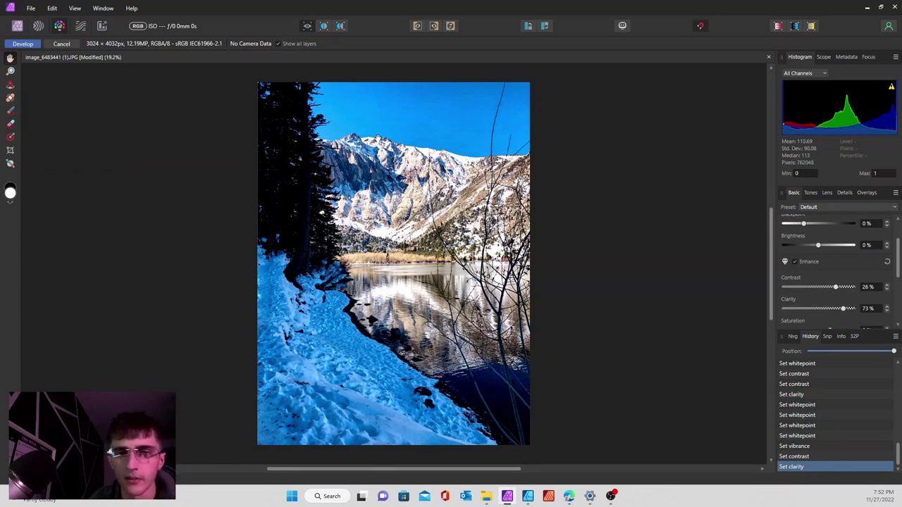
{"action": "scroll", "coordinate": [835, 293], "scroll_direction": "down", "scroll_amount": 1}
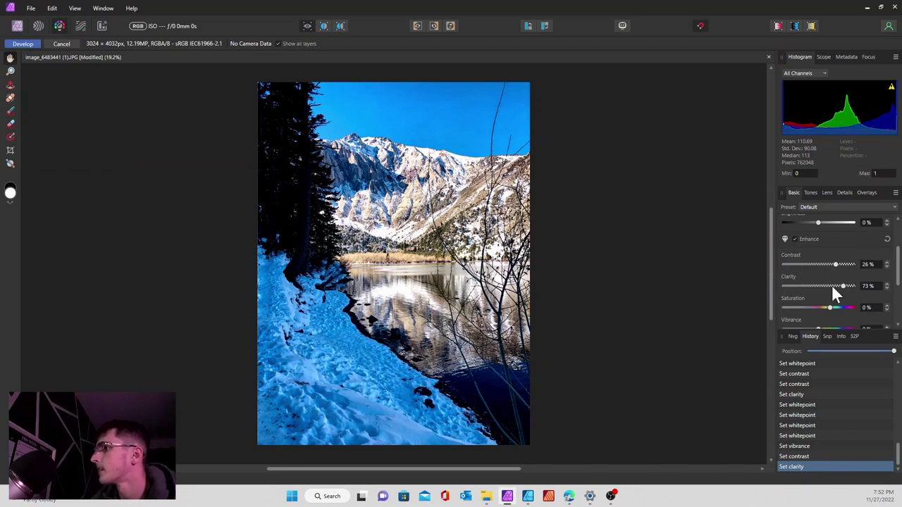
{"action": "left_click_drag", "start_coordinate": [832, 308], "coordinate": [834, 308]}
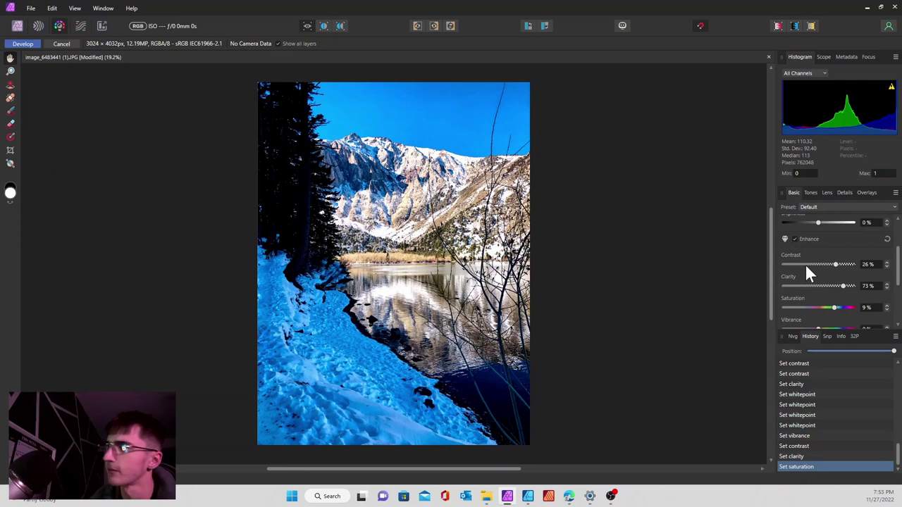
- Set vibrance to 3%, exposure to -0.102 and blackpoint to 6%
{"action": "scroll", "coordinate": [818, 300], "scroll_direction": "down", "scroll_amount": 1}
{"action": "left_click_drag", "start_coordinate": [819, 310], "coordinate": [820, 306]}
{"action": "scroll", "coordinate": [811, 282], "scroll_direction": "up", "scroll_amount": 4}
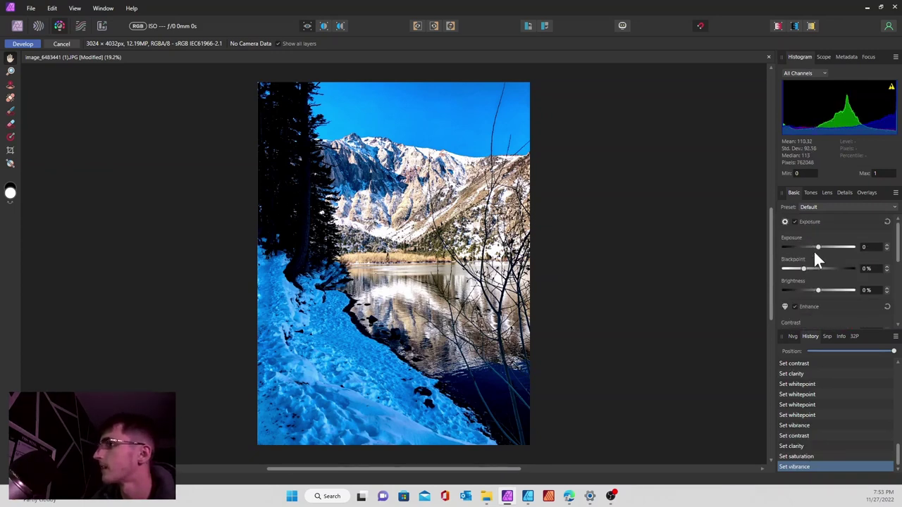
{"action": "left_click_drag", "start_coordinate": [818, 249], "coordinate": [817, 252]}
{"action": "left_click_drag", "start_coordinate": [803, 268], "coordinate": [825, 291]}
{"action": "scroll", "coordinate": [822, 270], "scroll_direction": "down", "scroll_amount": 3}
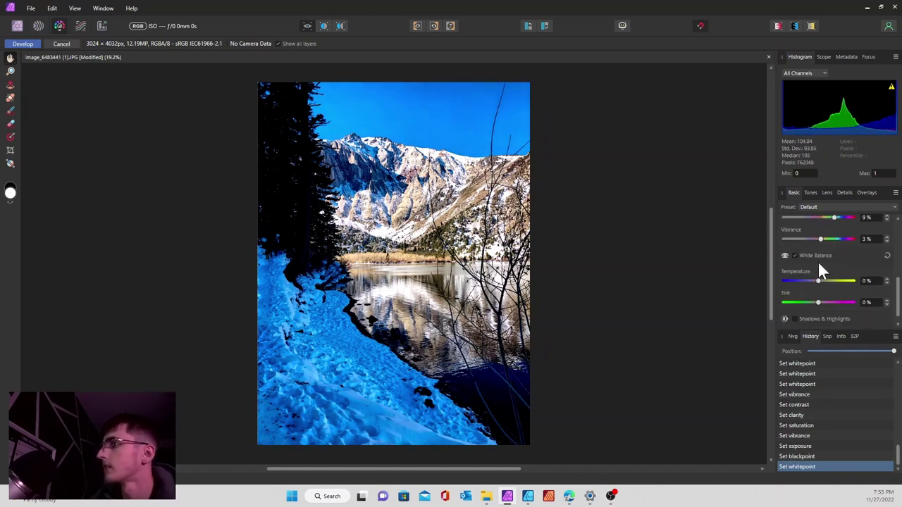
{"action": "scroll", "coordinate": [816, 265], "scroll_direction": "down", "scroll_amount": 1}
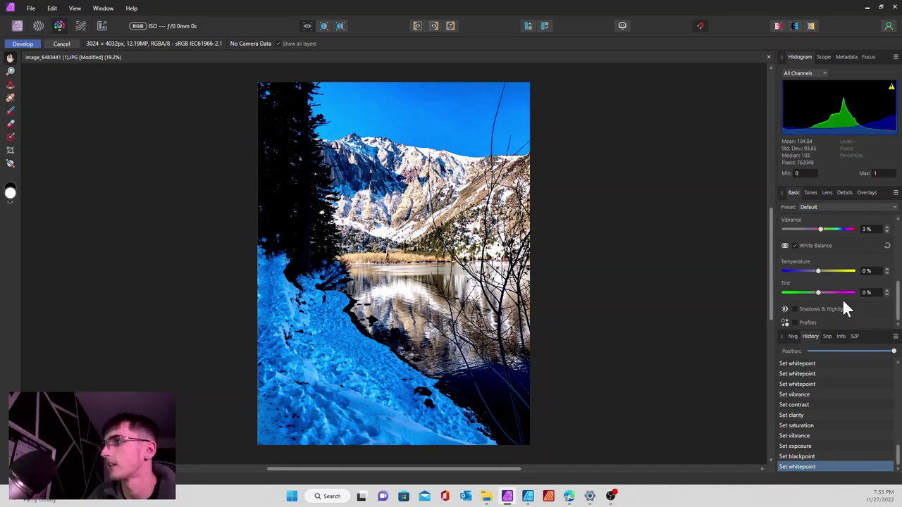
- Enable Shadows & Highlights with shadows at 78% and highlights at -66%
{"action": "left_click", "coordinate": [795, 308]}
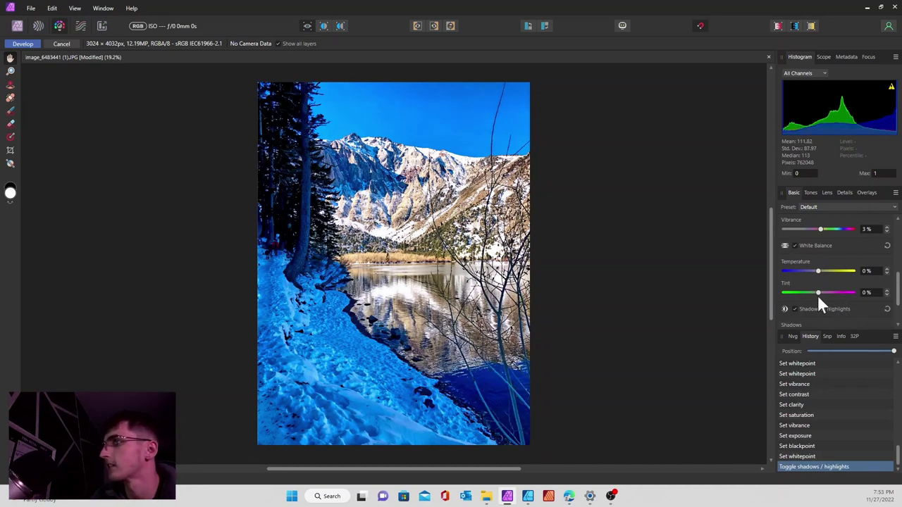
{"action": "scroll", "coordinate": [820, 296], "scroll_direction": "down", "scroll_amount": 2}
{"action": "scroll", "coordinate": [824, 299], "scroll_direction": "down", "scroll_amount": 3}
{"action": "left_click_drag", "start_coordinate": [853, 284], "coordinate": [795, 311]}
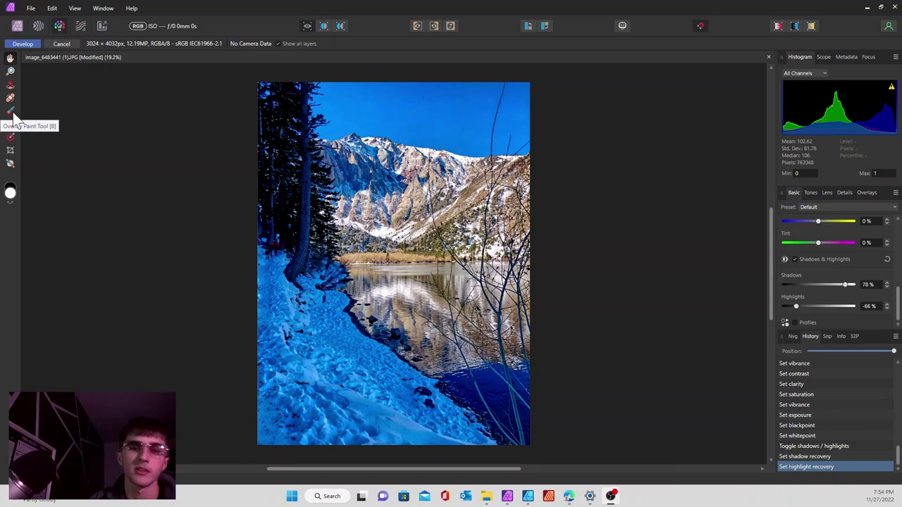
- Use the 500 px Overlay Paint Tool to cover the left trees, lower-left snow and lower-right shoreline
{"action": "left_click", "coordinate": [11, 111]}
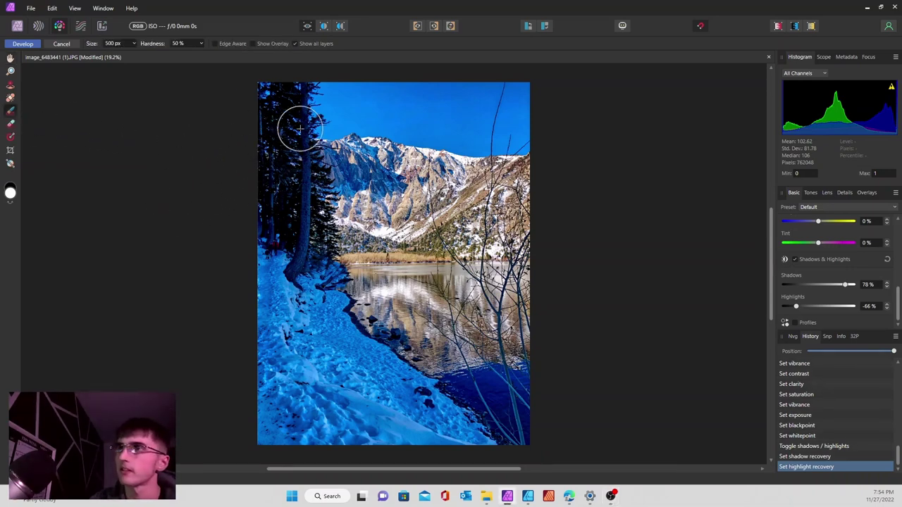
{"action": "mouse_move", "coordinate": [277, 105]}
{"action": "left_mouse_down"}
{"action": "mouse_move", "coordinate": [284, 304]}
{"action": "mouse_move", "coordinate": [300, 347]}
{"action": "mouse_move", "coordinate": [321, 339]}
{"action": "mouse_move", "coordinate": [304, 261]}
{"action": "mouse_move", "coordinate": [281, 320]}
{"action": "mouse_move", "coordinate": [299, 259]}
{"action": "left_mouse_up"}
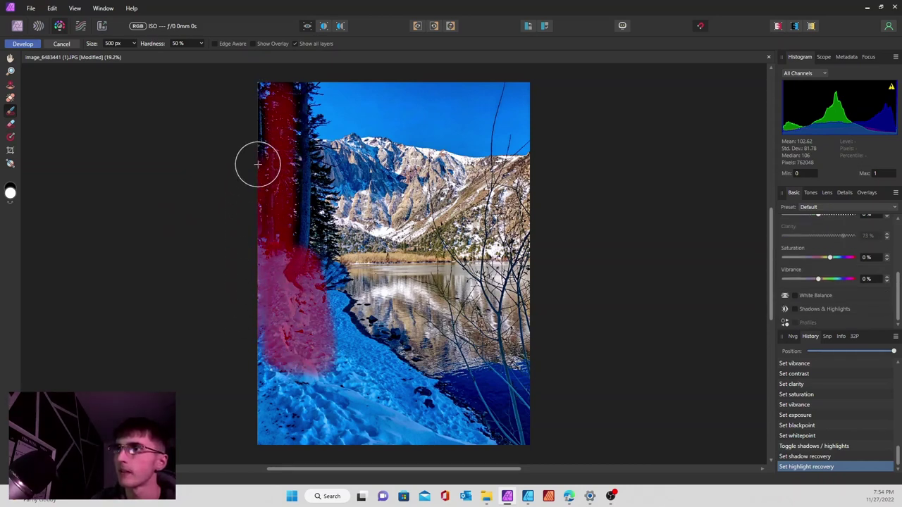
{"action": "mouse_move", "coordinate": [258, 164]}
{"action": "left_mouse_down"}
{"action": "mouse_move", "coordinate": [268, 171]}
{"action": "mouse_move", "coordinate": [262, 94]}
{"action": "mouse_move", "coordinate": [312, 92]}
{"action": "mouse_move", "coordinate": [302, 113]}
{"action": "mouse_move", "coordinate": [312, 127]}
{"action": "mouse_move", "coordinate": [294, 437]}
{"action": "mouse_move", "coordinate": [275, 384]}
{"action": "left_mouse_up"}
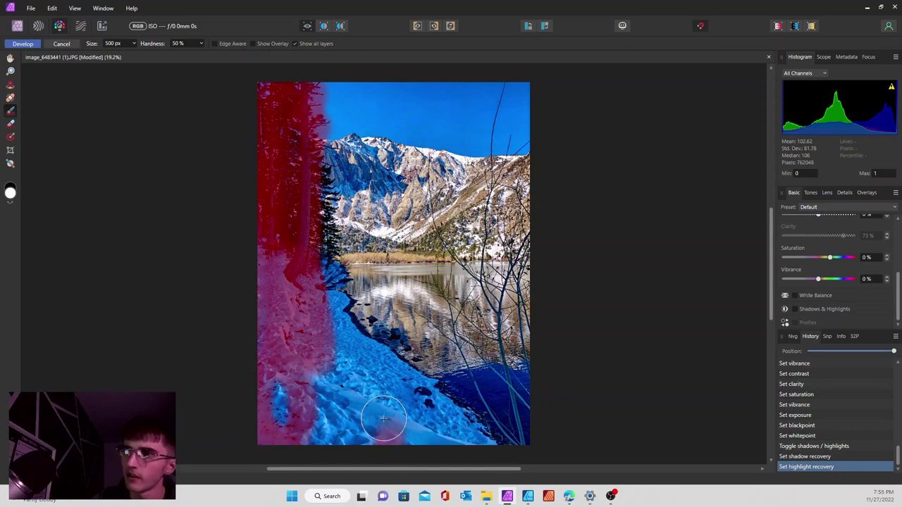
{"action": "mouse_move", "coordinate": [383, 419]}
{"action": "left_mouse_down"}
{"action": "mouse_move", "coordinate": [299, 405]}
{"action": "mouse_move", "coordinate": [383, 440]}
{"action": "mouse_move", "coordinate": [326, 422]}
{"action": "mouse_move", "coordinate": [277, 387]}
{"action": "mouse_move", "coordinate": [361, 437]}
{"action": "mouse_move", "coordinate": [291, 422]}
{"action": "mouse_move", "coordinate": [289, 411]}
{"action": "mouse_move", "coordinate": [302, 407]}
{"action": "mouse_move", "coordinate": [520, 441]}
{"action": "mouse_move", "coordinate": [520, 418]}
{"action": "mouse_move", "coordinate": [499, 411]}
{"action": "mouse_move", "coordinate": [425, 437]}
{"action": "mouse_move", "coordinate": [330, 419]}
{"action": "mouse_move", "coordinate": [320, 433]}
{"action": "mouse_move", "coordinate": [246, 327]}
{"action": "mouse_move", "coordinate": [268, 368]}
{"action": "mouse_move", "coordinate": [333, 403]}
{"action": "mouse_move", "coordinate": [316, 374]}
{"action": "mouse_move", "coordinate": [355, 396]}
{"action": "mouse_move", "coordinate": [459, 406]}
{"action": "mouse_move", "coordinate": [376, 342]}
{"action": "mouse_move", "coordinate": [323, 269]}
{"action": "mouse_move", "coordinate": [316, 163]}
{"action": "mouse_move", "coordinate": [325, 146]}
{"action": "mouse_move", "coordinate": [338, 284]}
{"action": "mouse_move", "coordinate": [420, 363]}
{"action": "mouse_move", "coordinate": [426, 383]}
{"action": "mouse_move", "coordinate": [383, 365]}
{"action": "mouse_move", "coordinate": [348, 330]}
{"action": "mouse_move", "coordinate": [334, 339]}
{"action": "mouse_move", "coordinate": [366, 377]}
{"action": "mouse_move", "coordinate": [376, 381]}
{"action": "mouse_move", "coordinate": [337, 283]}
{"action": "left_mouse_up"}
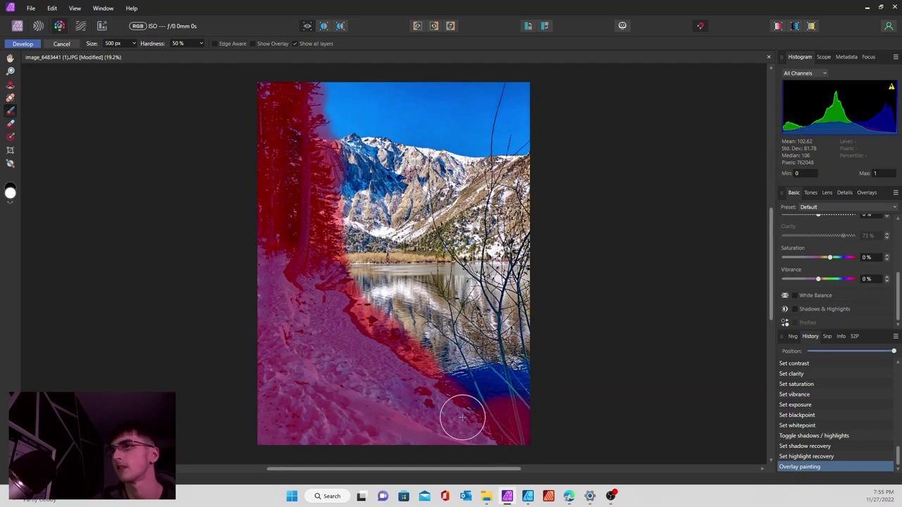
{"action": "mouse_move", "coordinate": [463, 417]}
{"action": "left_mouse_down"}
{"action": "mouse_move", "coordinate": [435, 389]}
{"action": "mouse_move", "coordinate": [517, 386]}
{"action": "mouse_move", "coordinate": [512, 376]}
{"action": "mouse_move", "coordinate": [482, 388]}
{"action": "mouse_move", "coordinate": [528, 390]}
{"action": "mouse_move", "coordinate": [414, 361]}
{"action": "mouse_move", "coordinate": [394, 327]}
{"action": "left_mouse_up"}
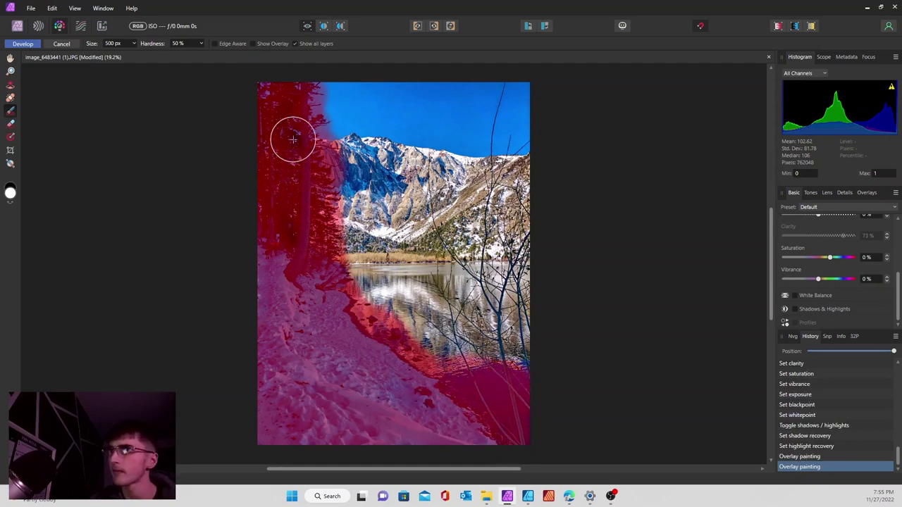
{"action": "mouse_move", "coordinate": [293, 139]}
{"action": "left_mouse_down"}
{"action": "mouse_move", "coordinate": [296, 96]}
{"action": "mouse_move", "coordinate": [275, 88]}
{"action": "mouse_move", "coordinate": [308, 120]}
{"action": "left_mouse_up"}
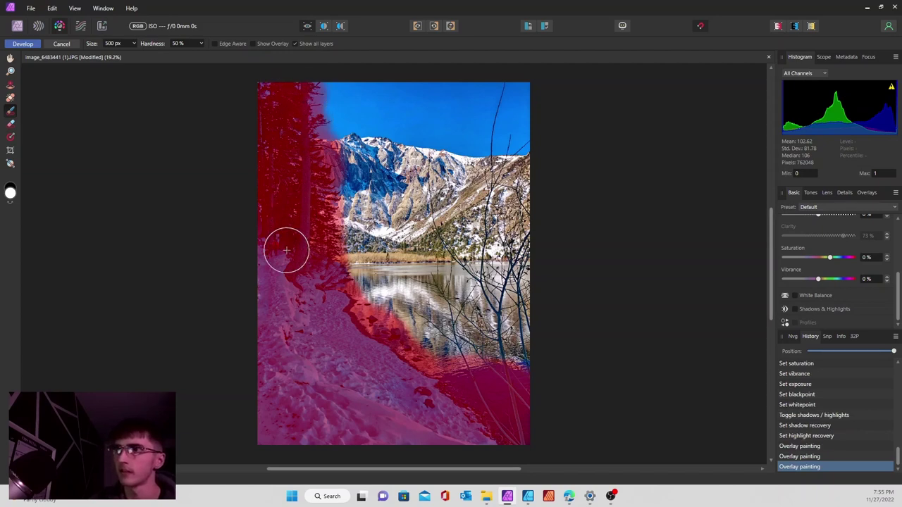
{"action": "mouse_move", "coordinate": [336, 294]}
{"action": "left_mouse_down"}
{"action": "mouse_move", "coordinate": [326, 321]}
{"action": "mouse_move", "coordinate": [302, 282]}
{"action": "mouse_move", "coordinate": [324, 256]}
{"action": "mouse_move", "coordinate": [331, 218]}
{"action": "mouse_move", "coordinate": [312, 136]}
{"action": "mouse_move", "coordinate": [319, 88]}
{"action": "mouse_move", "coordinate": [310, 123]}
{"action": "mouse_move", "coordinate": [336, 150]}
{"action": "mouse_move", "coordinate": [337, 235]}
{"action": "mouse_move", "coordinate": [296, 167]}
{"action": "left_mouse_up"}
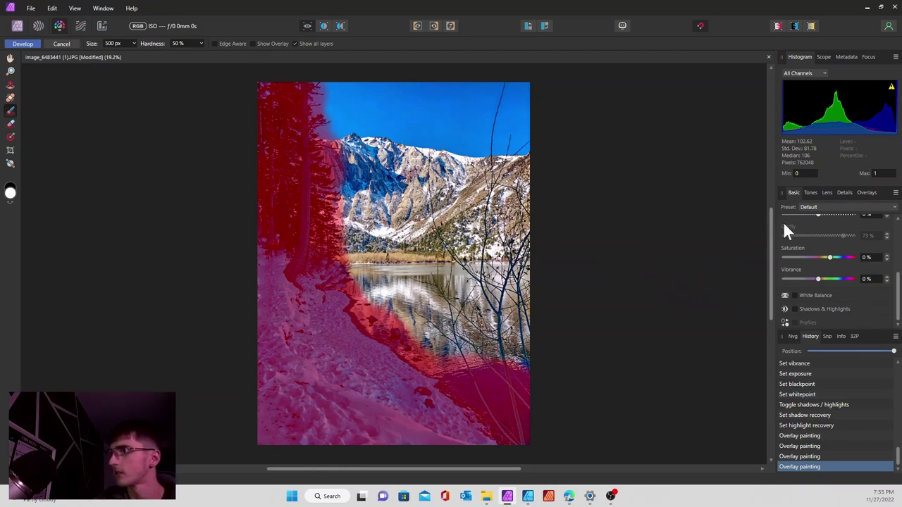
- Enable overlay Shadows & Highlights with shadows at 100% and raised highlights
{"action": "left_click", "coordinate": [855, 309]}
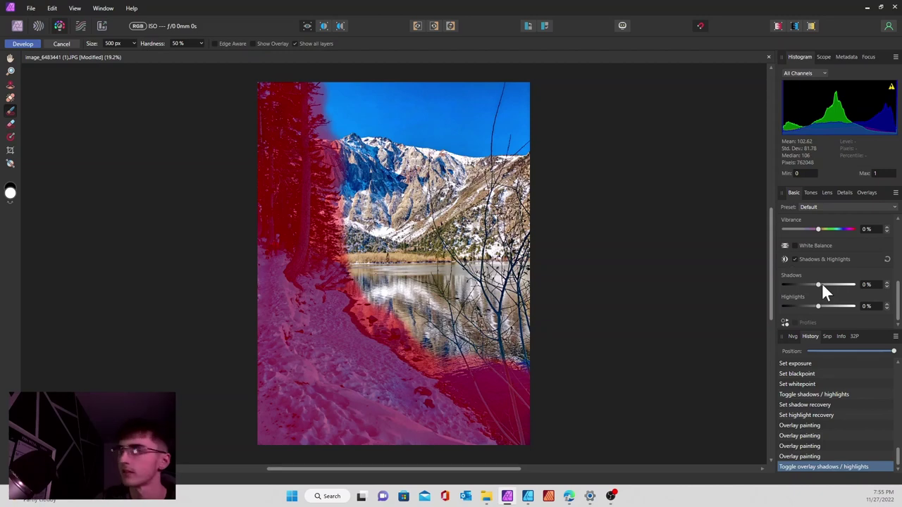
{"action": "left_click_drag", "start_coordinate": [820, 285], "coordinate": [795, 293]}
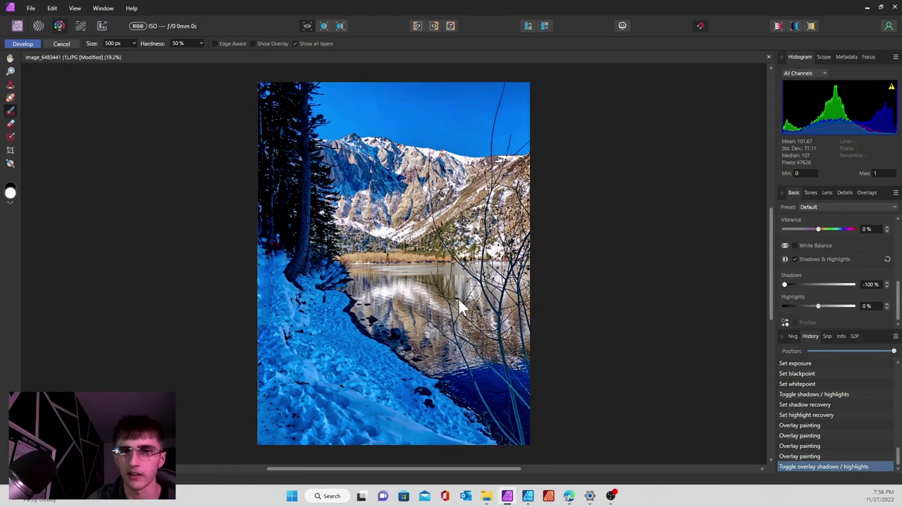
{"action": "left_click_drag", "start_coordinate": [784, 284], "coordinate": [876, 298]}
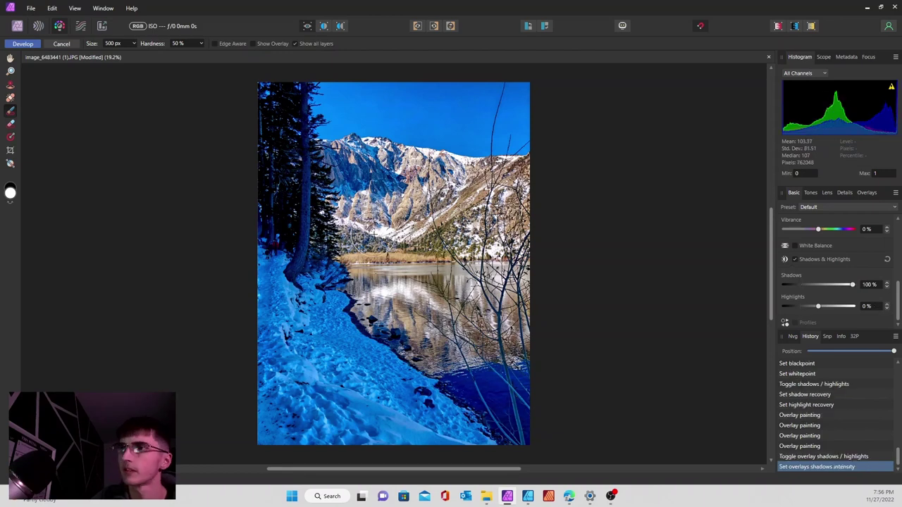
{"action": "left_click_drag", "start_coordinate": [820, 305], "coordinate": [837, 313]}
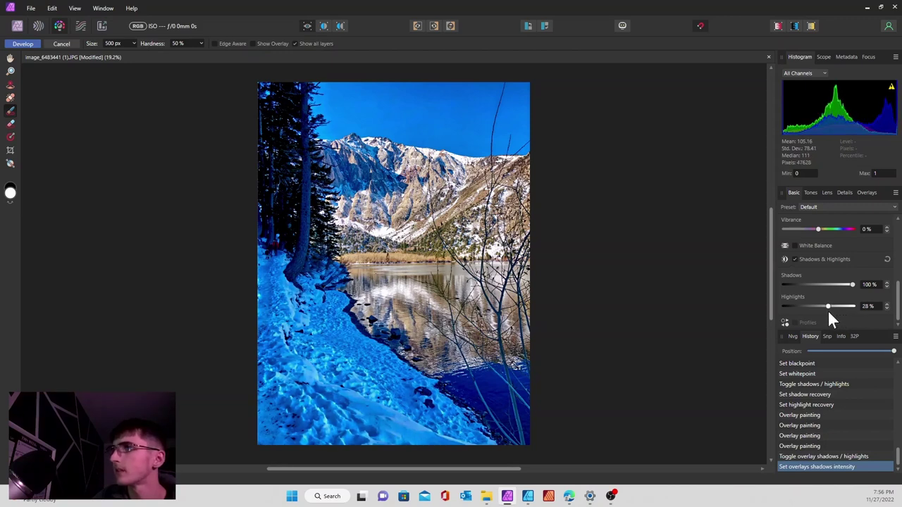
- Lower the painted overlay's saturation to -26%
{"action": "scroll", "coordinate": [825, 284], "scroll_direction": "up", "scroll_amount": 2}
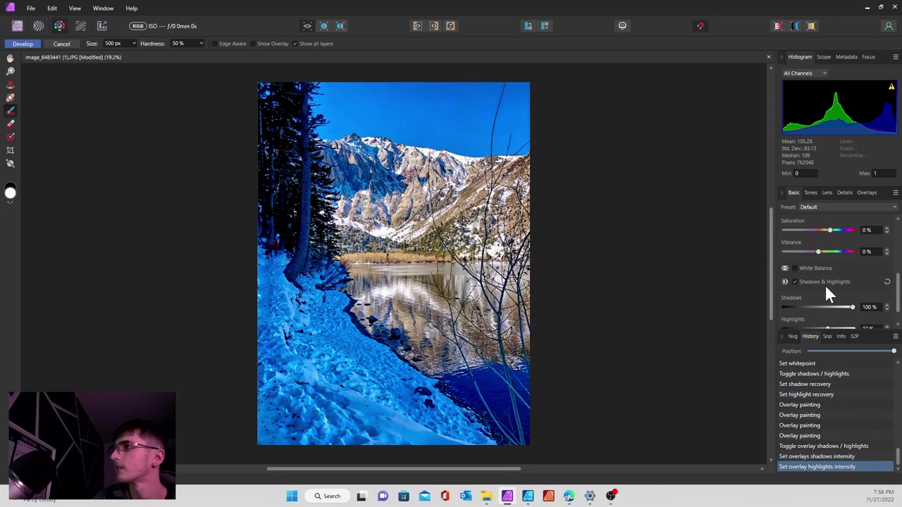
{"action": "left_click_drag", "start_coordinate": [828, 277], "coordinate": [819, 280]}
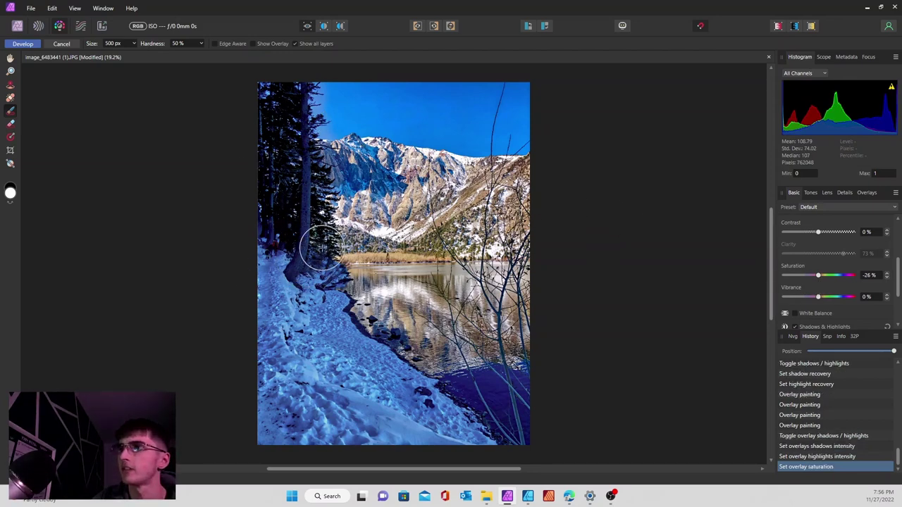
{"action": "scroll", "coordinate": [797, 270], "scroll_direction": "up", "scroll_amount": 2}
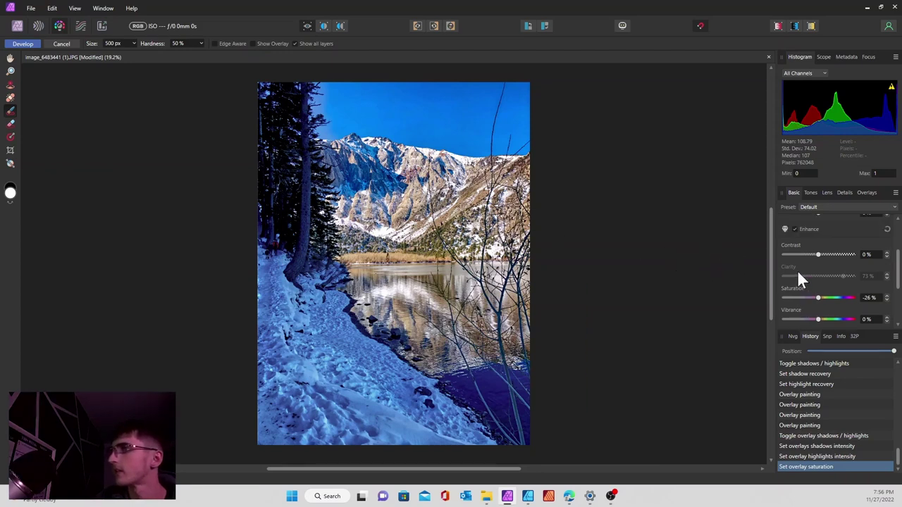
{"action": "scroll", "coordinate": [809, 284], "scroll_direction": "up", "scroll_amount": 1}
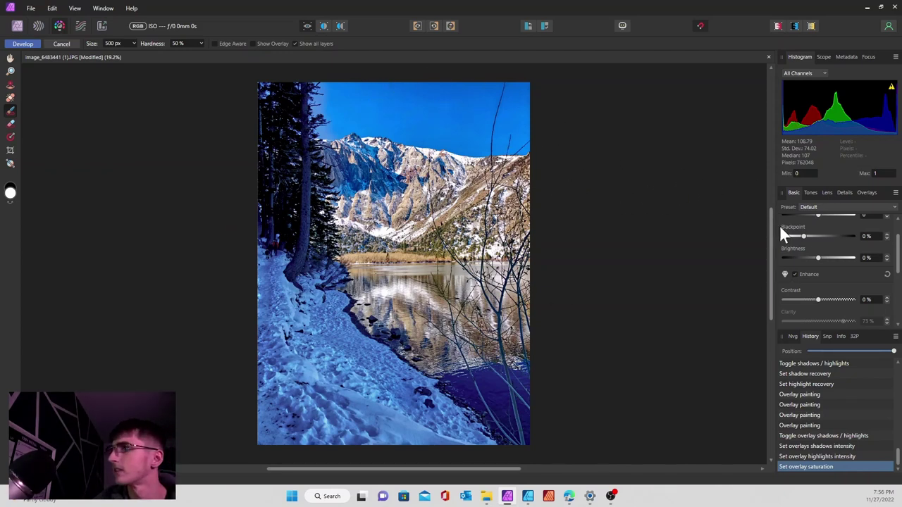
- Turn on White Balance for the overlay and set its temperature to 31%
{"action": "scroll", "coordinate": [835, 243], "scroll_direction": "down", "scroll_amount": 5}
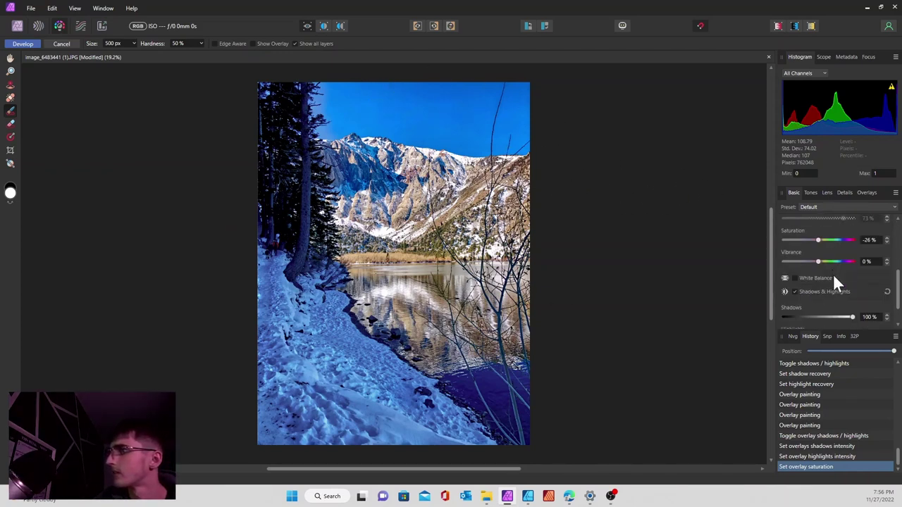
{"action": "left_click", "coordinate": [833, 276]}
{"action": "scroll", "coordinate": [830, 285], "scroll_direction": "down", "scroll_amount": 1}
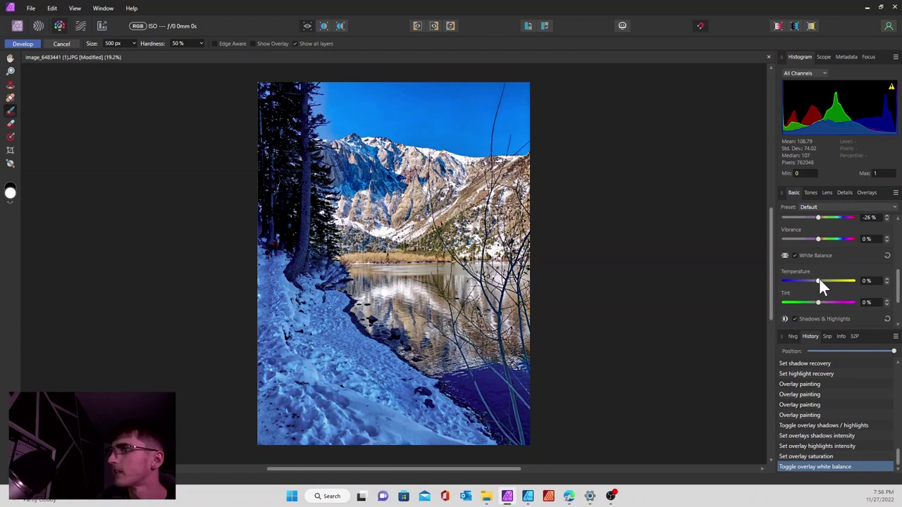
{"action": "left_click_drag", "start_coordinate": [819, 280], "coordinate": [825, 281]}
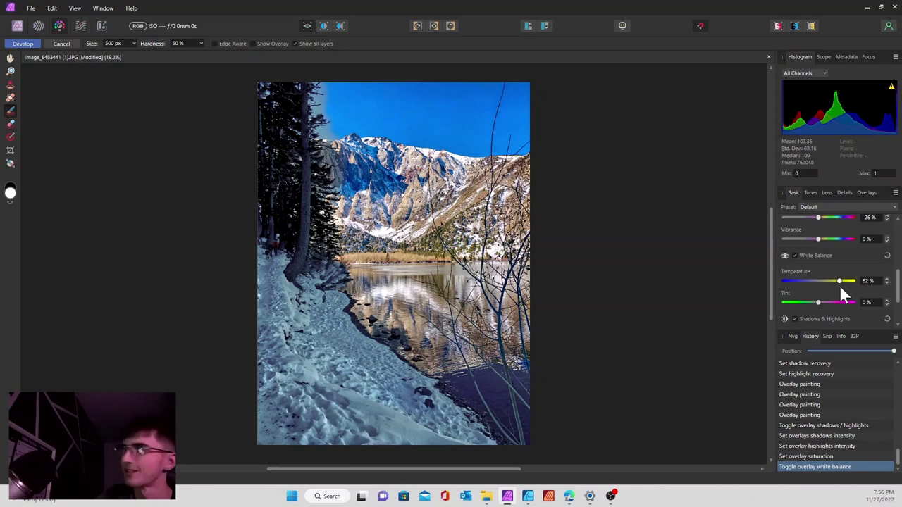
{"action": "left_click_drag", "start_coordinate": [840, 284], "coordinate": [833, 286]}
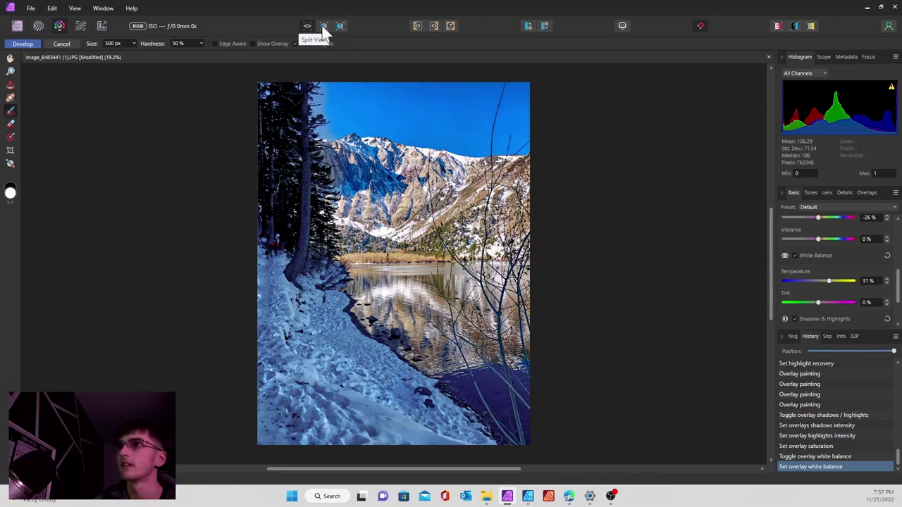
- Switch to Split View and sweep the divider across the lake photo to compare before and after
{"action": "left_click", "coordinate": [324, 27]}
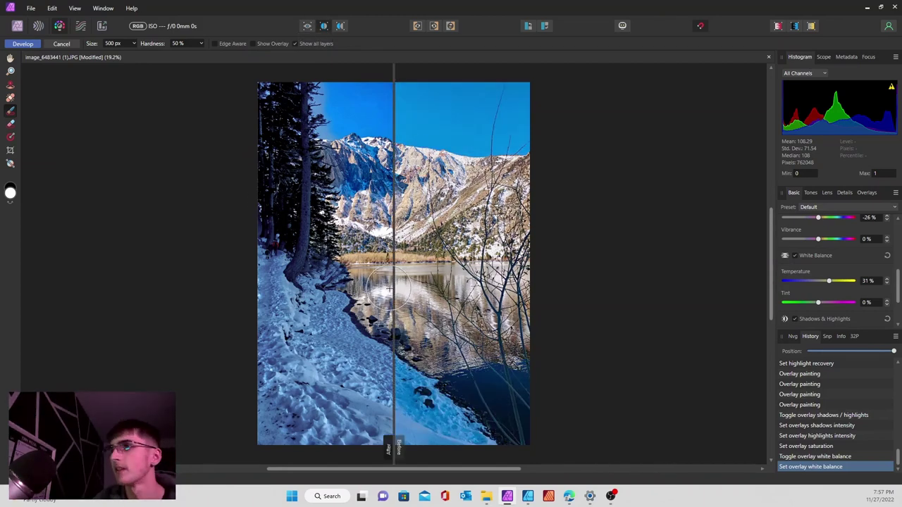
{"action": "left_click_drag", "start_coordinate": [393, 297], "coordinate": [576, 323]}
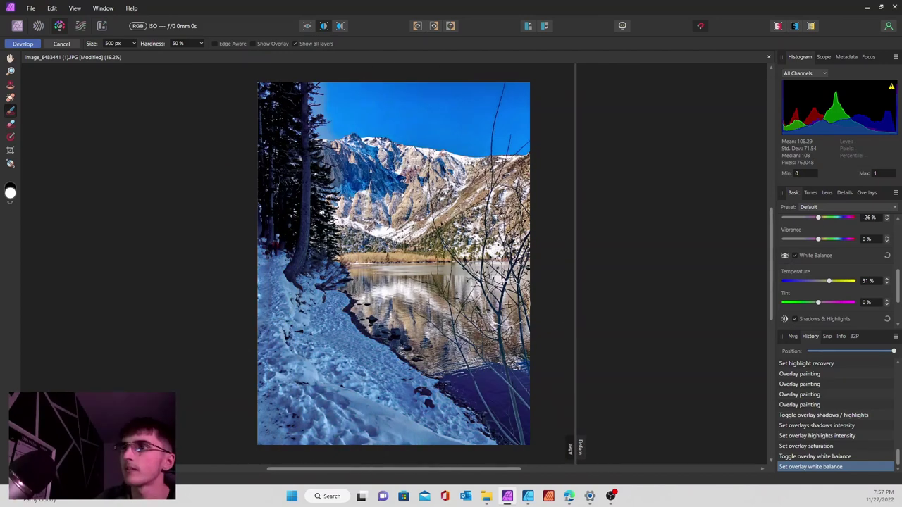
- Apply the development with Develop to return to the Photo persona
{"action": "left_click", "coordinate": [22, 44]}
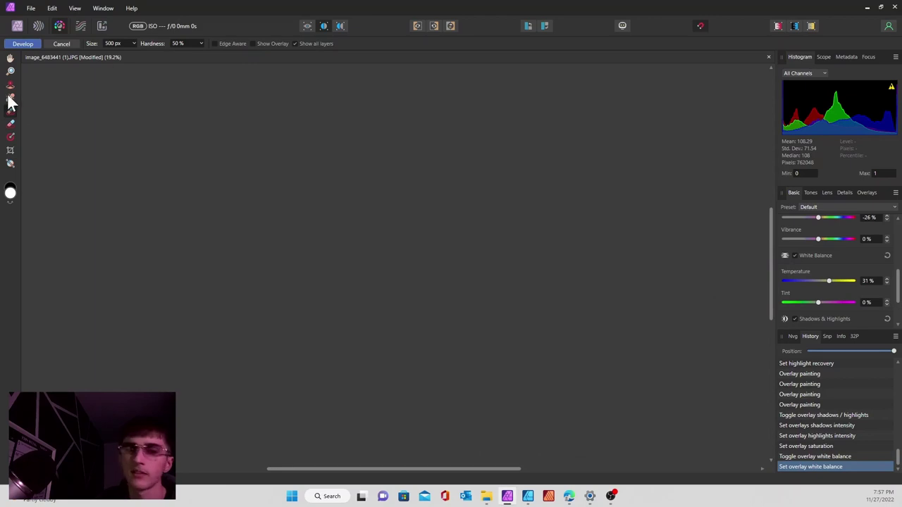